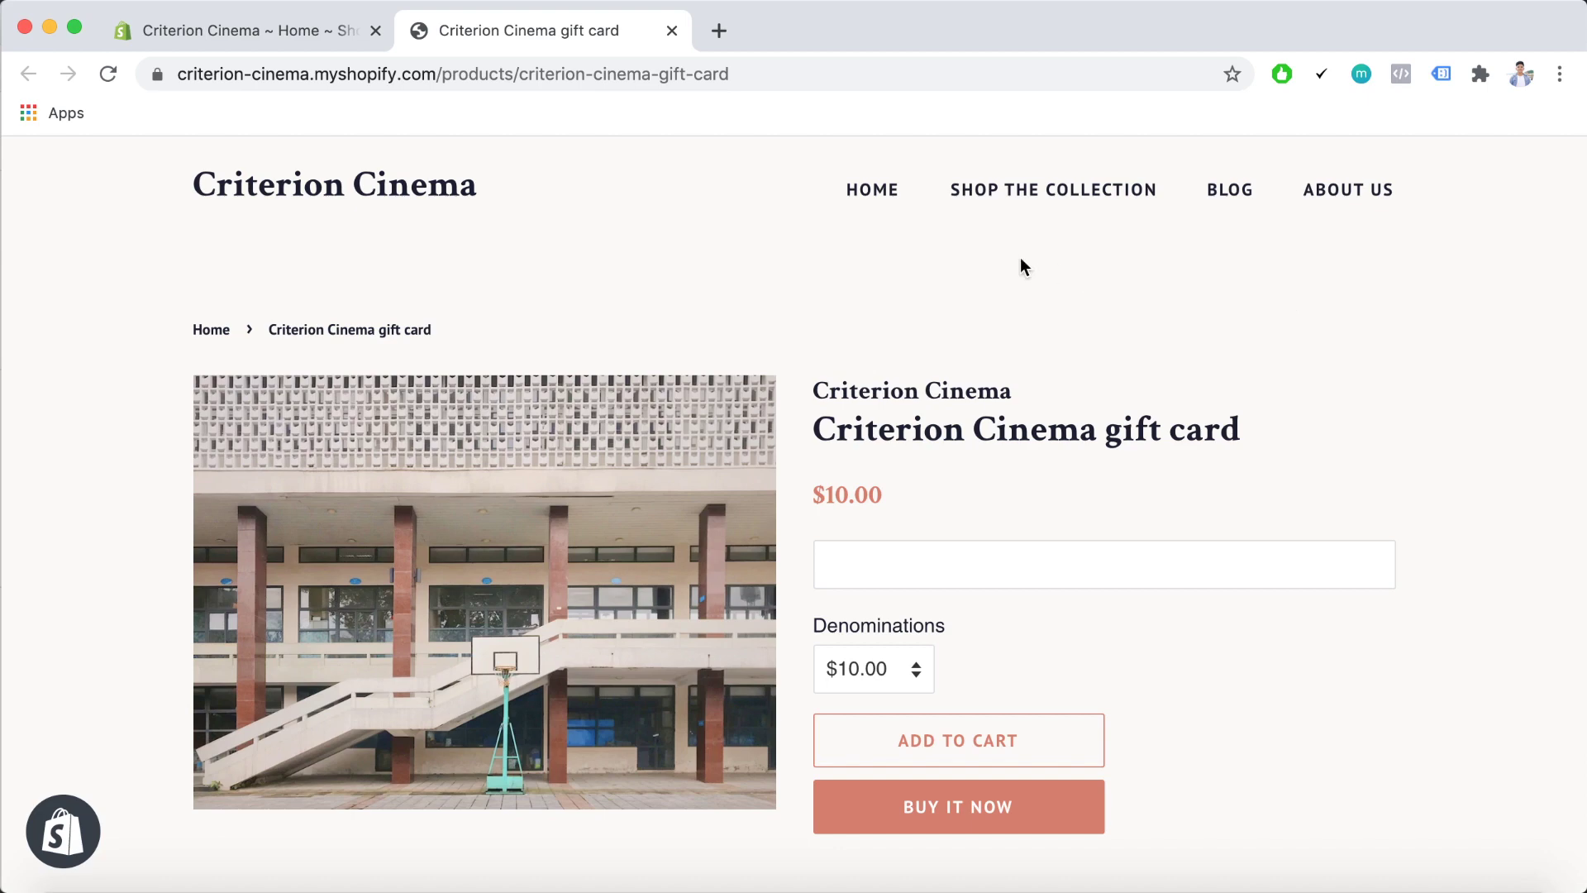
Step: Go to Products > Gift cards in the store admin and start issuing a new gift card
key("ctrl+shift+Tab")
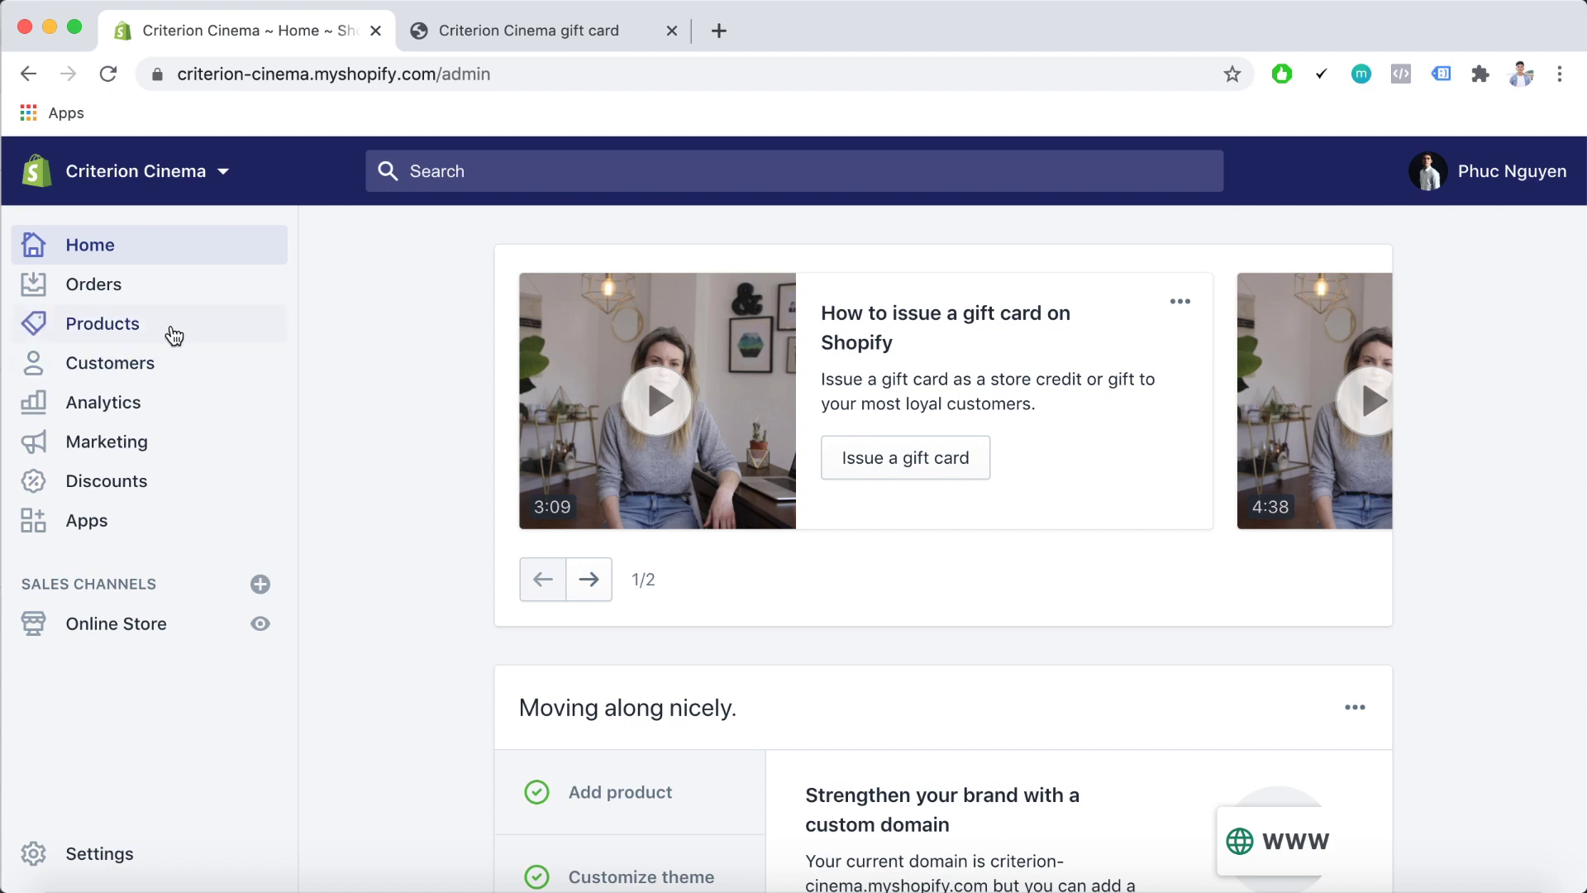
left_click(170, 330)
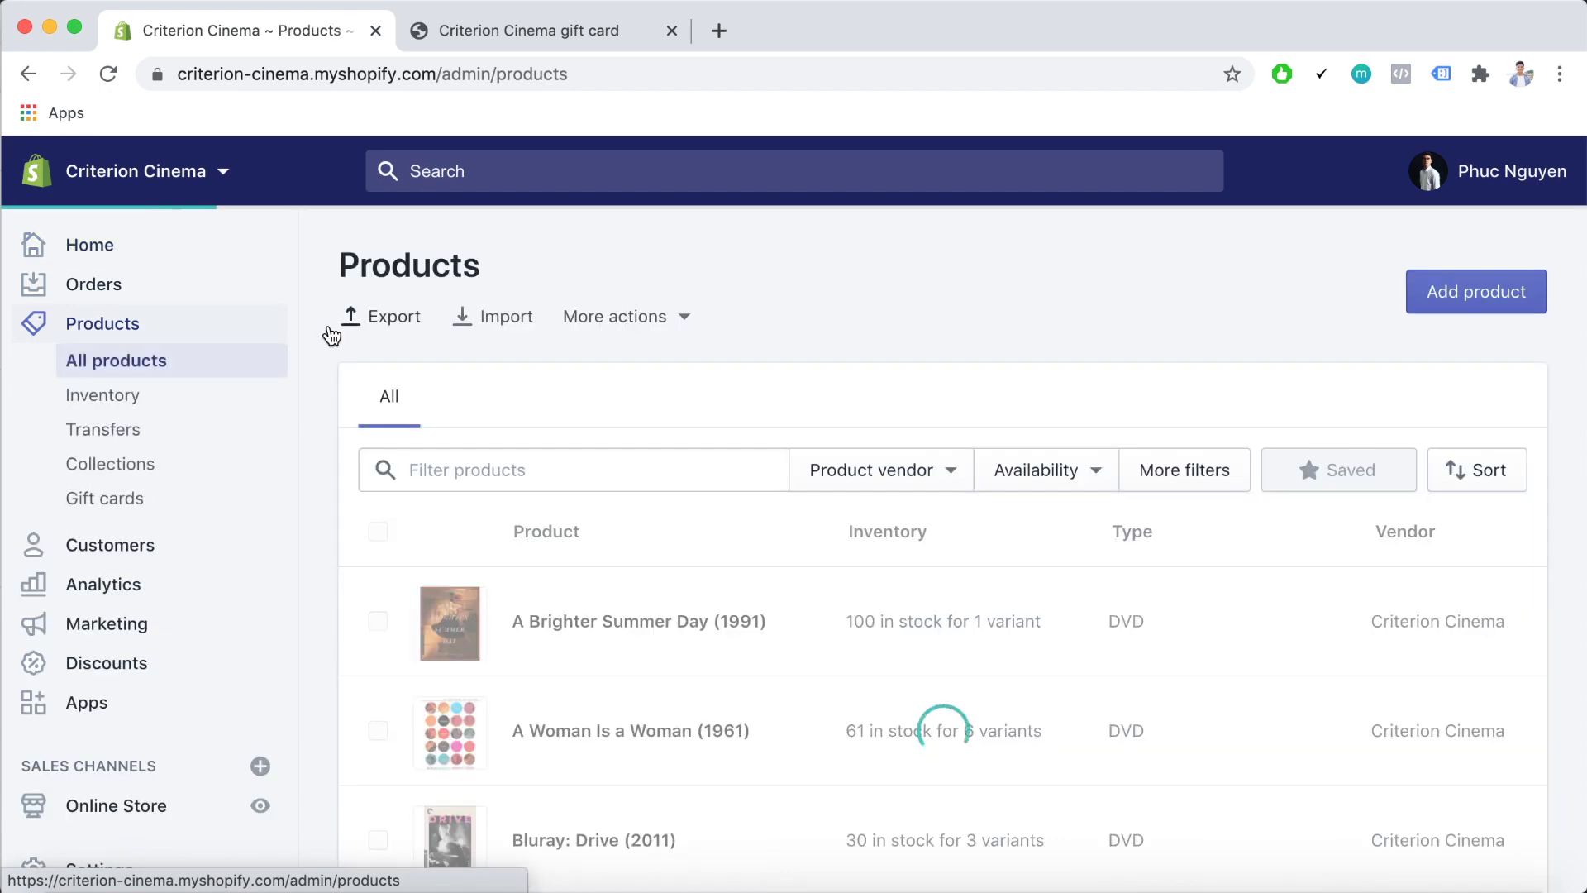
left_click(157, 506)
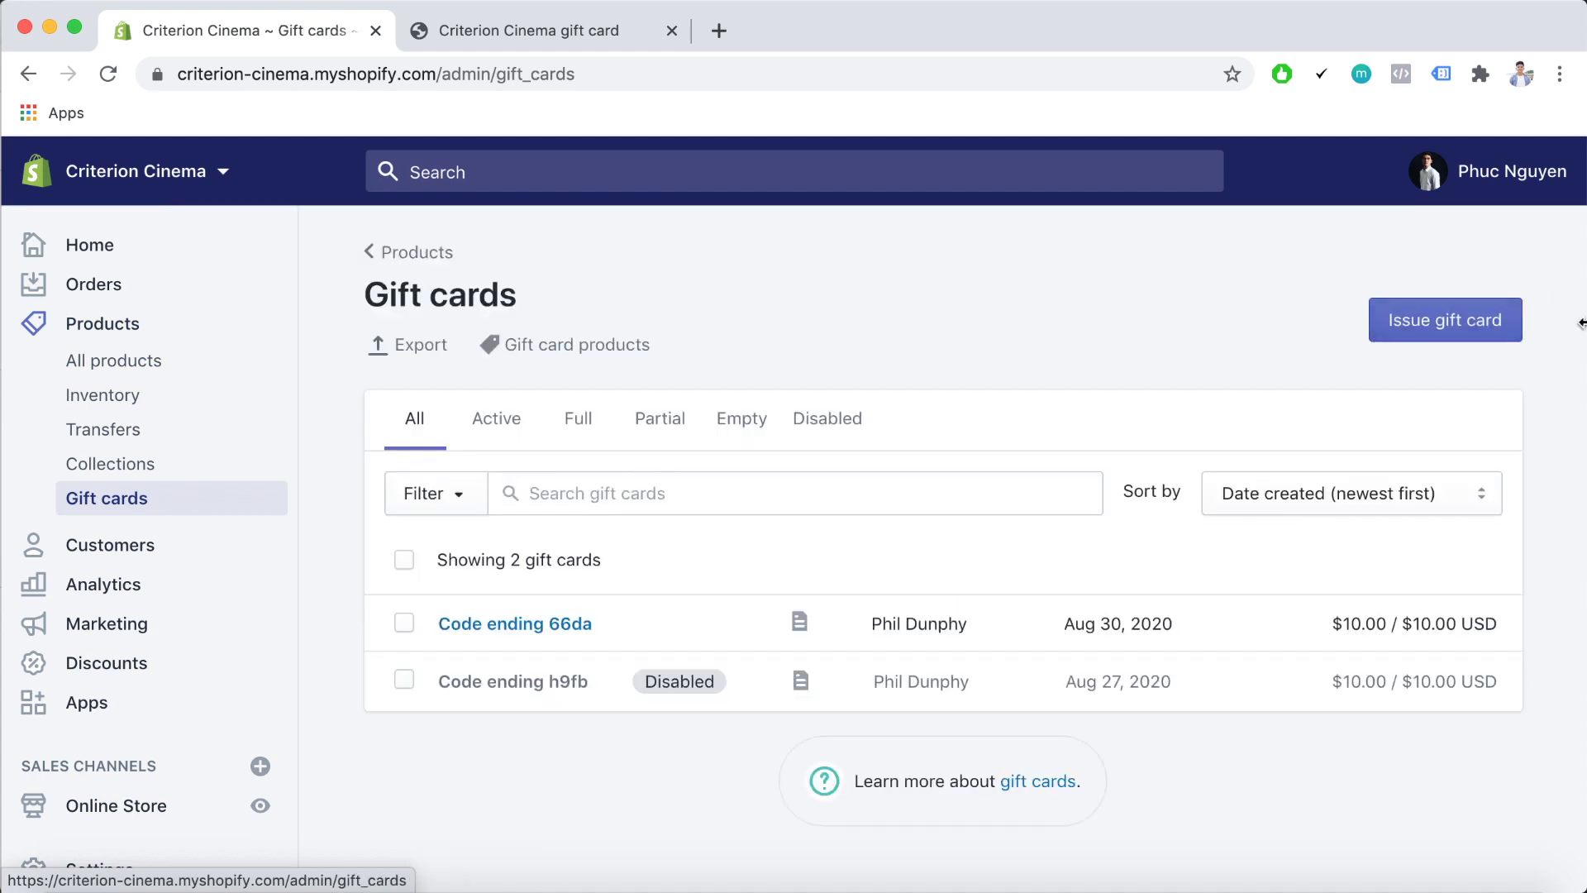
left_click(1472, 342)
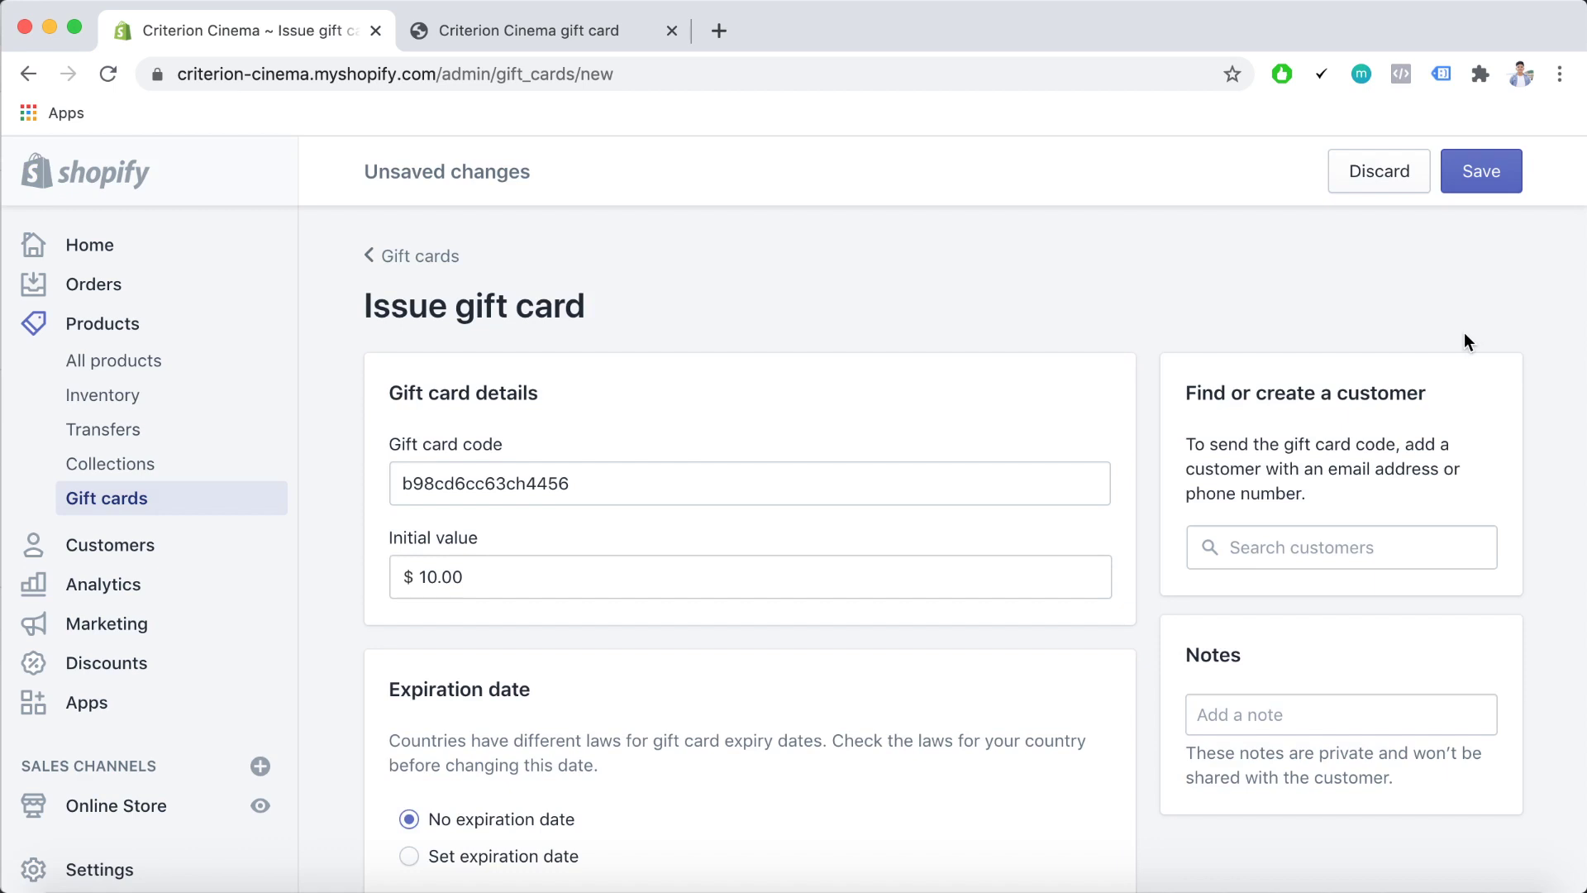
Step: Change the gift card's initial value from $10.00 to $15
scroll(1038, 377, "down", 1)
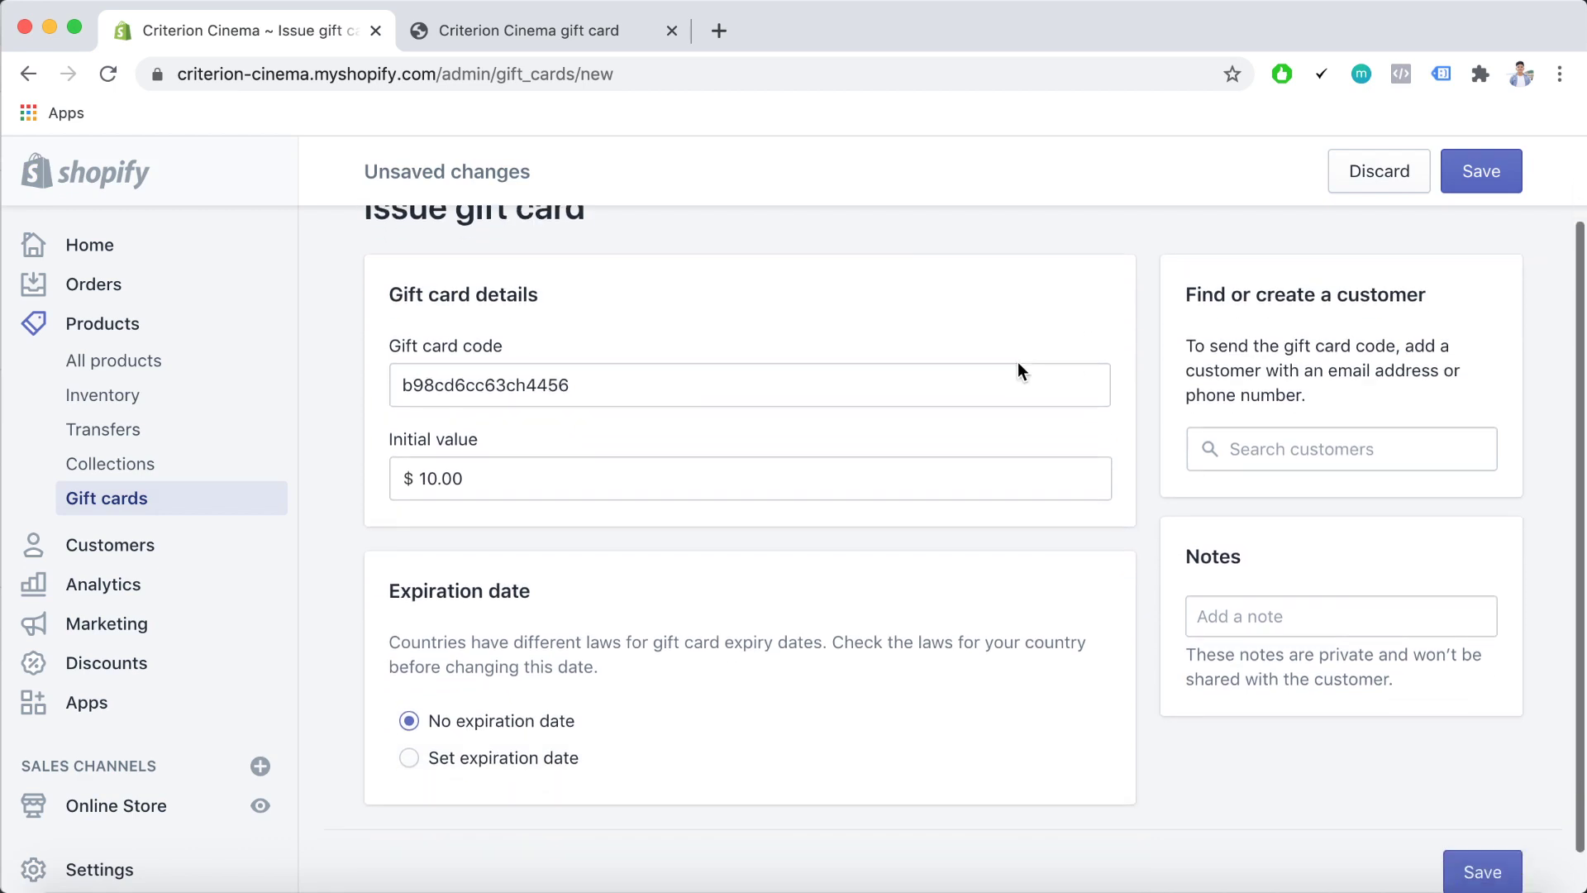
left_click(581, 477)
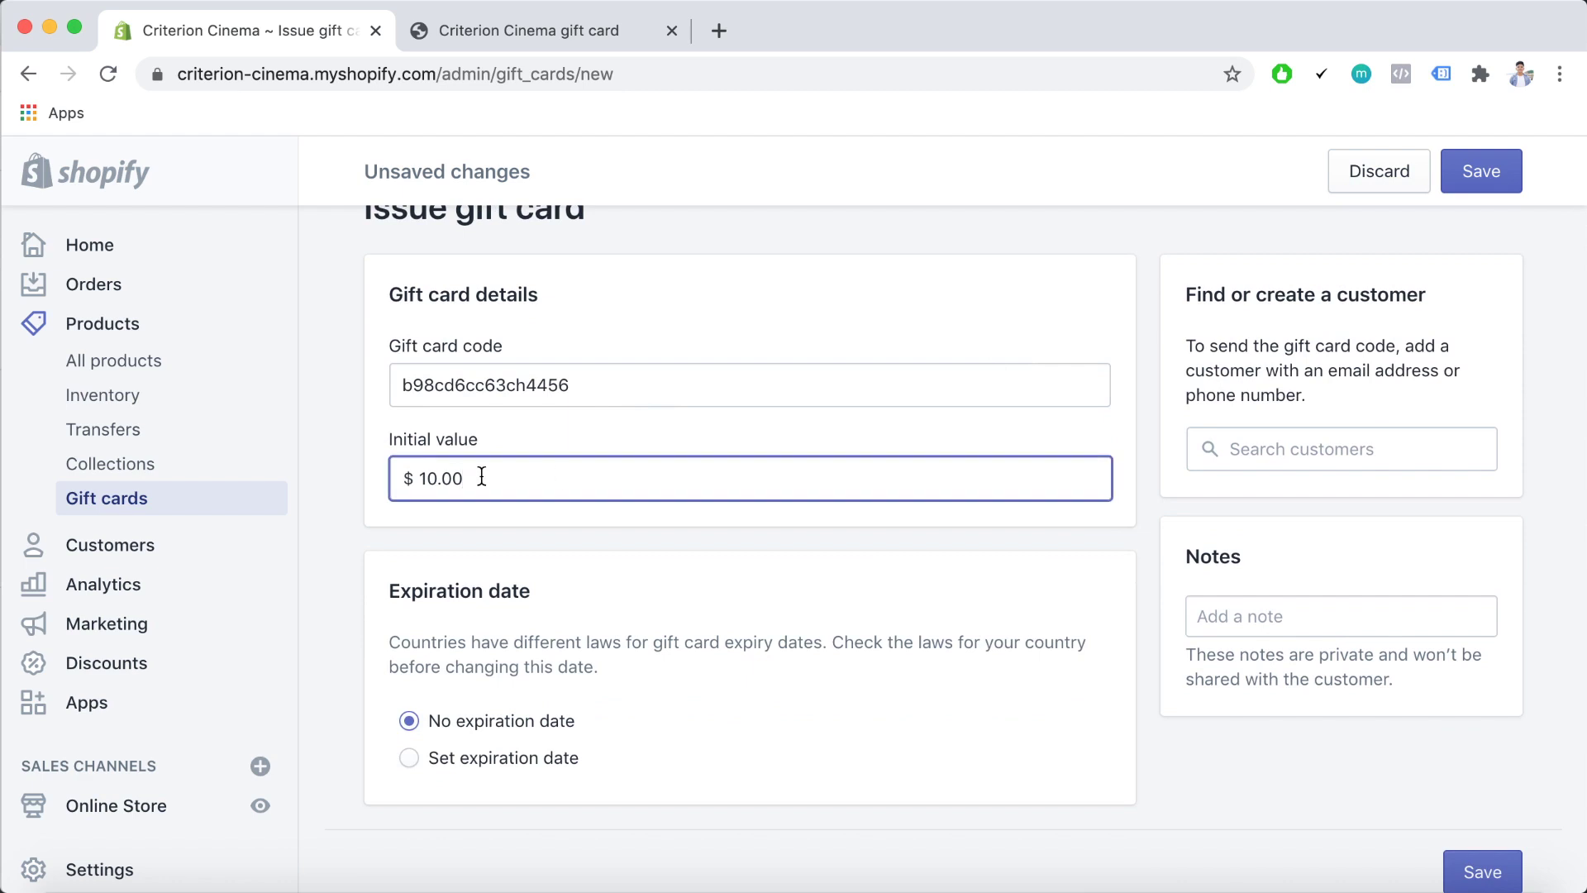
key("BackSpace")
key("BackSpace")
key("BackSpace")
key("BackSpace")
type("15")
scroll(563, 633, "down", 1)
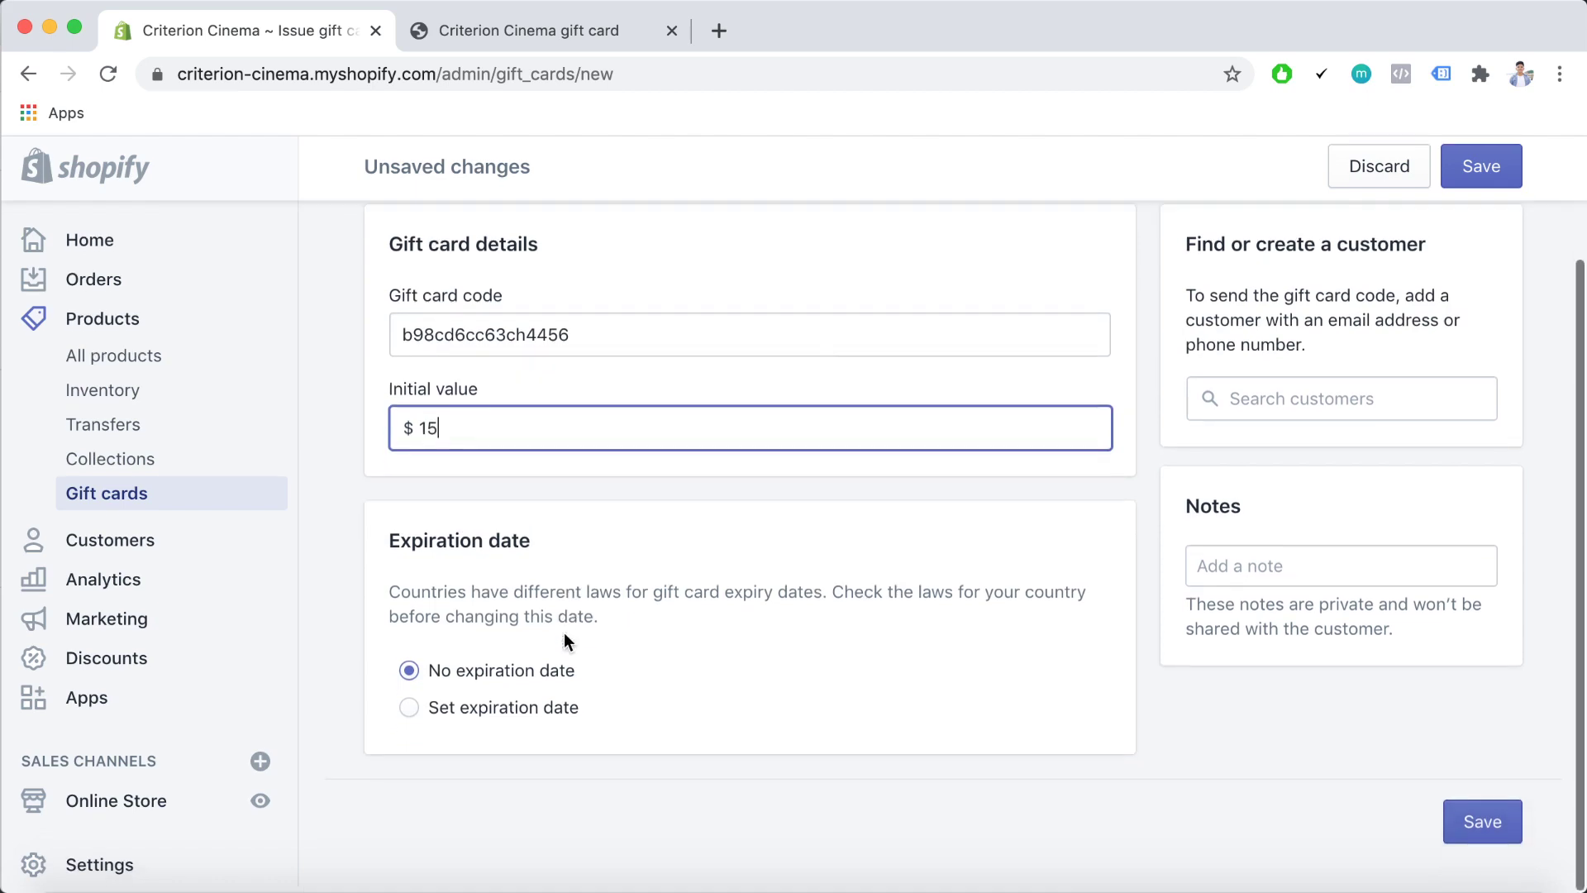
left_click(744, 716)
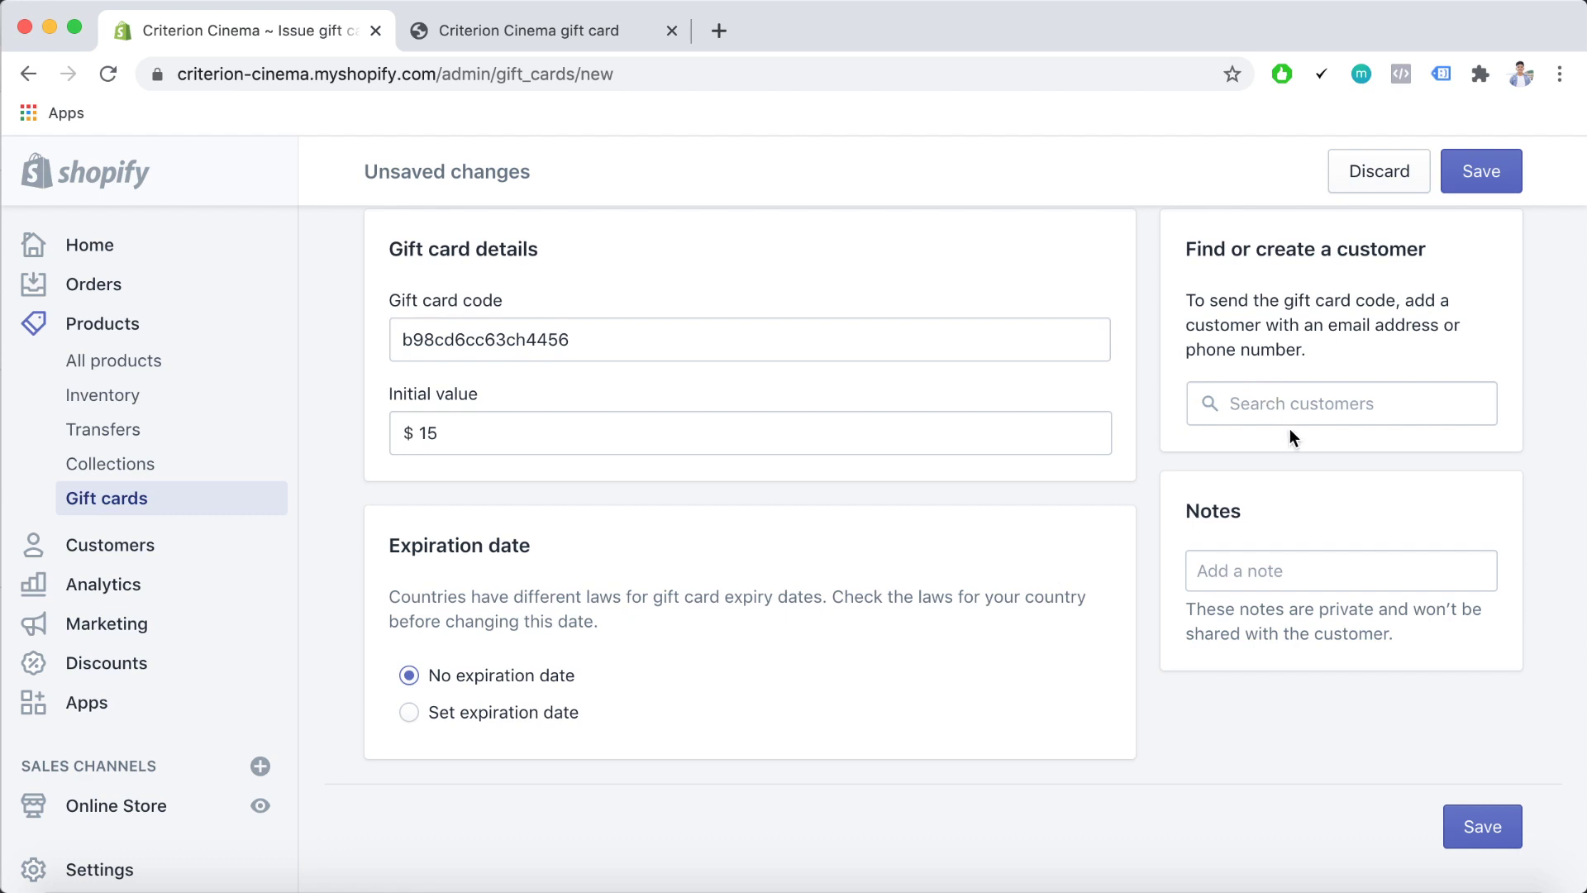
Step: Attach the existing customer, Phil Dunphy, to the new gift card
left_click(1296, 411)
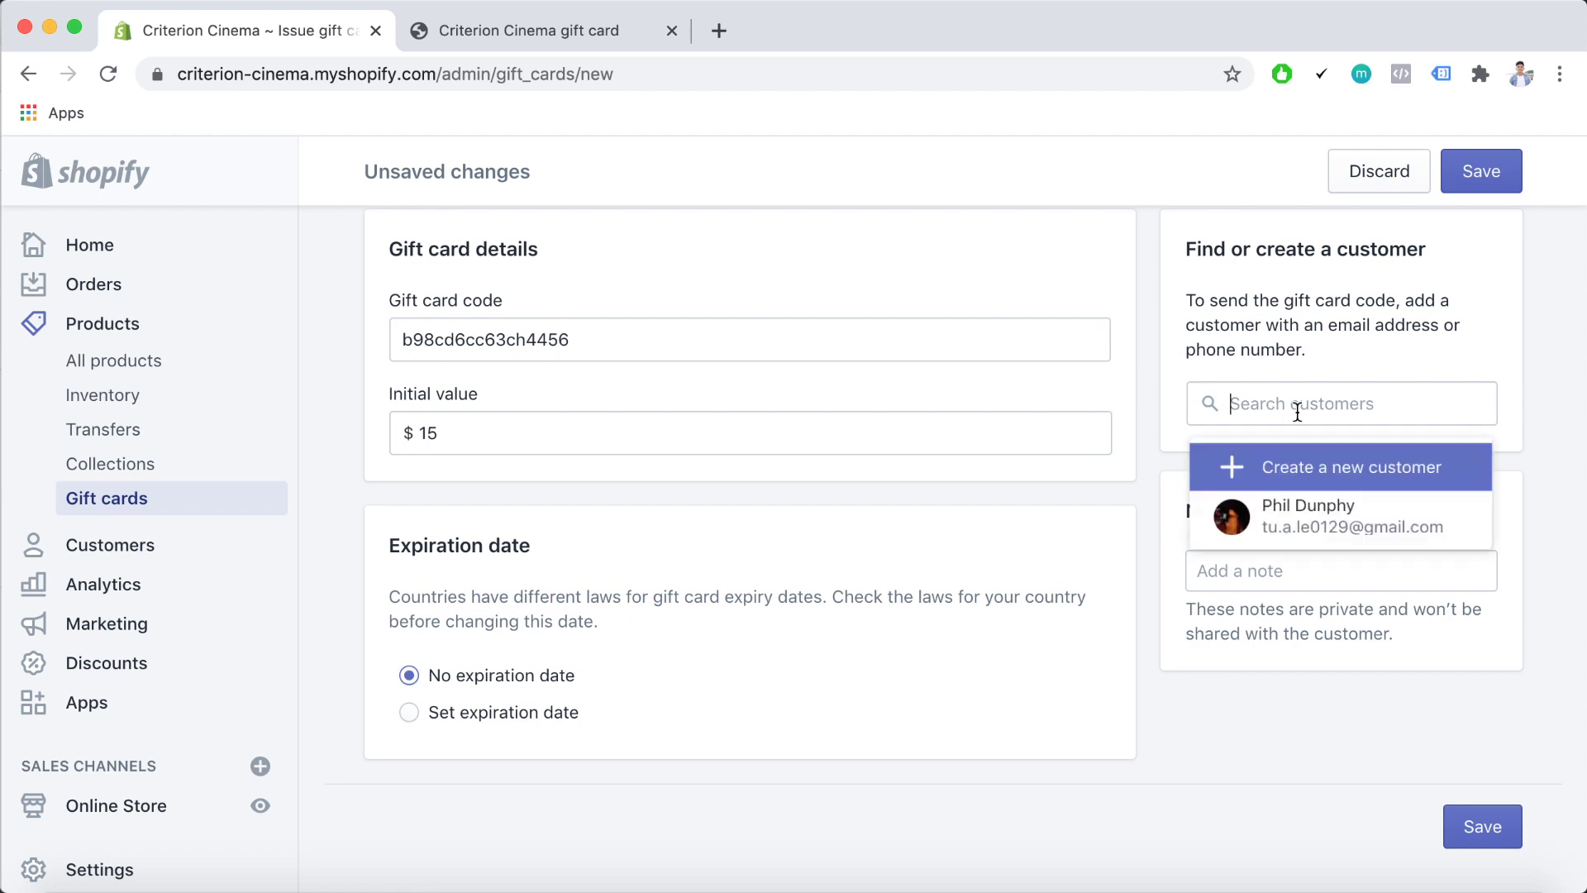
left_click(1328, 511)
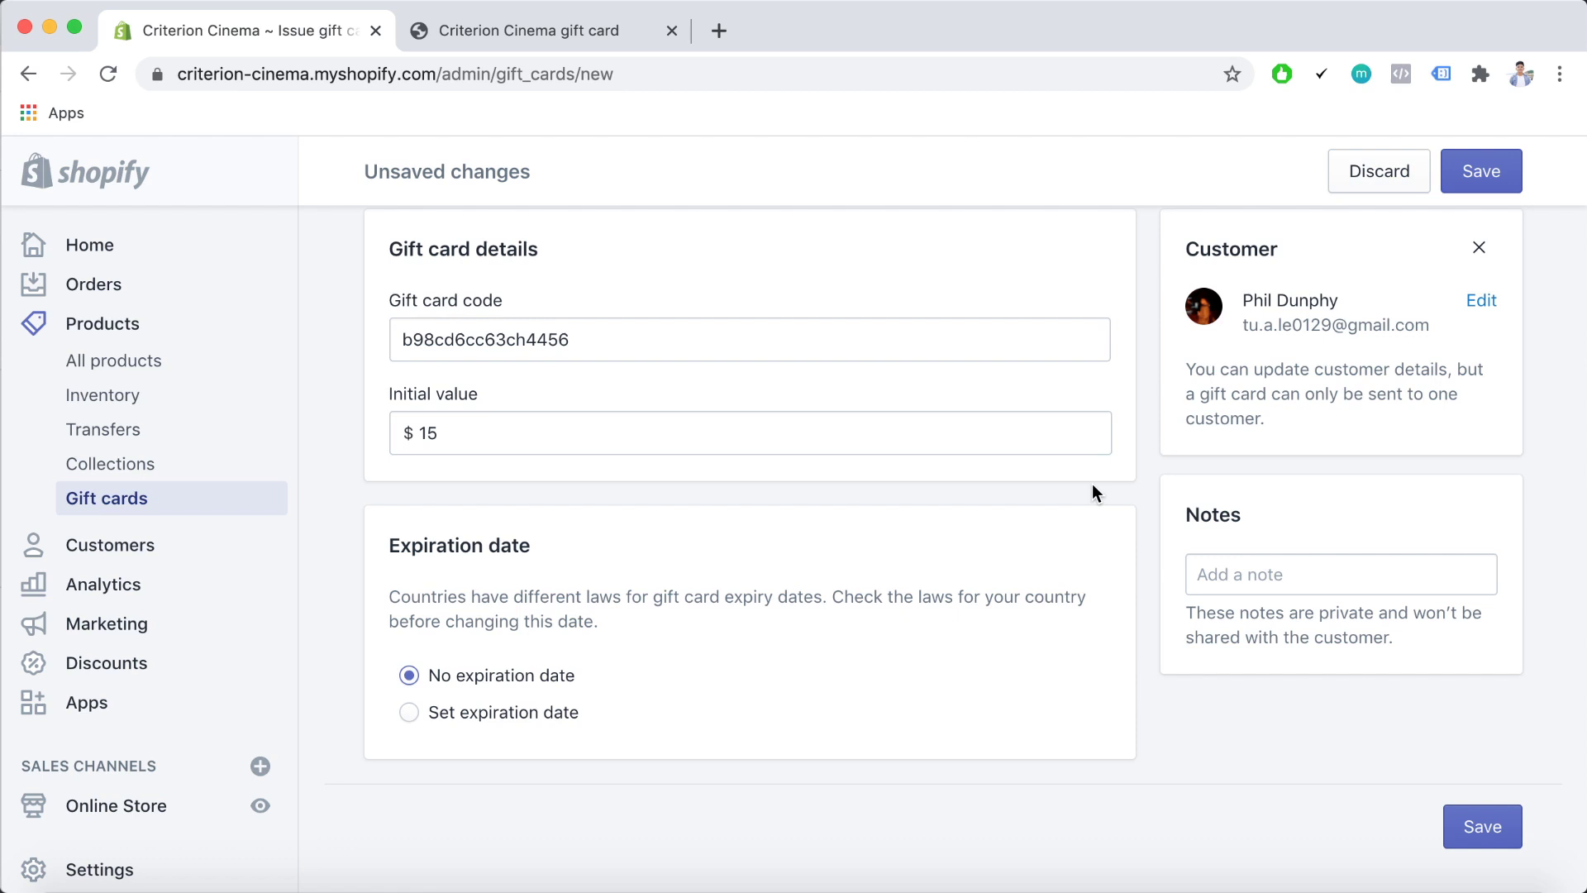
left_click(409, 713)
scroll(753, 699, "down", 2)
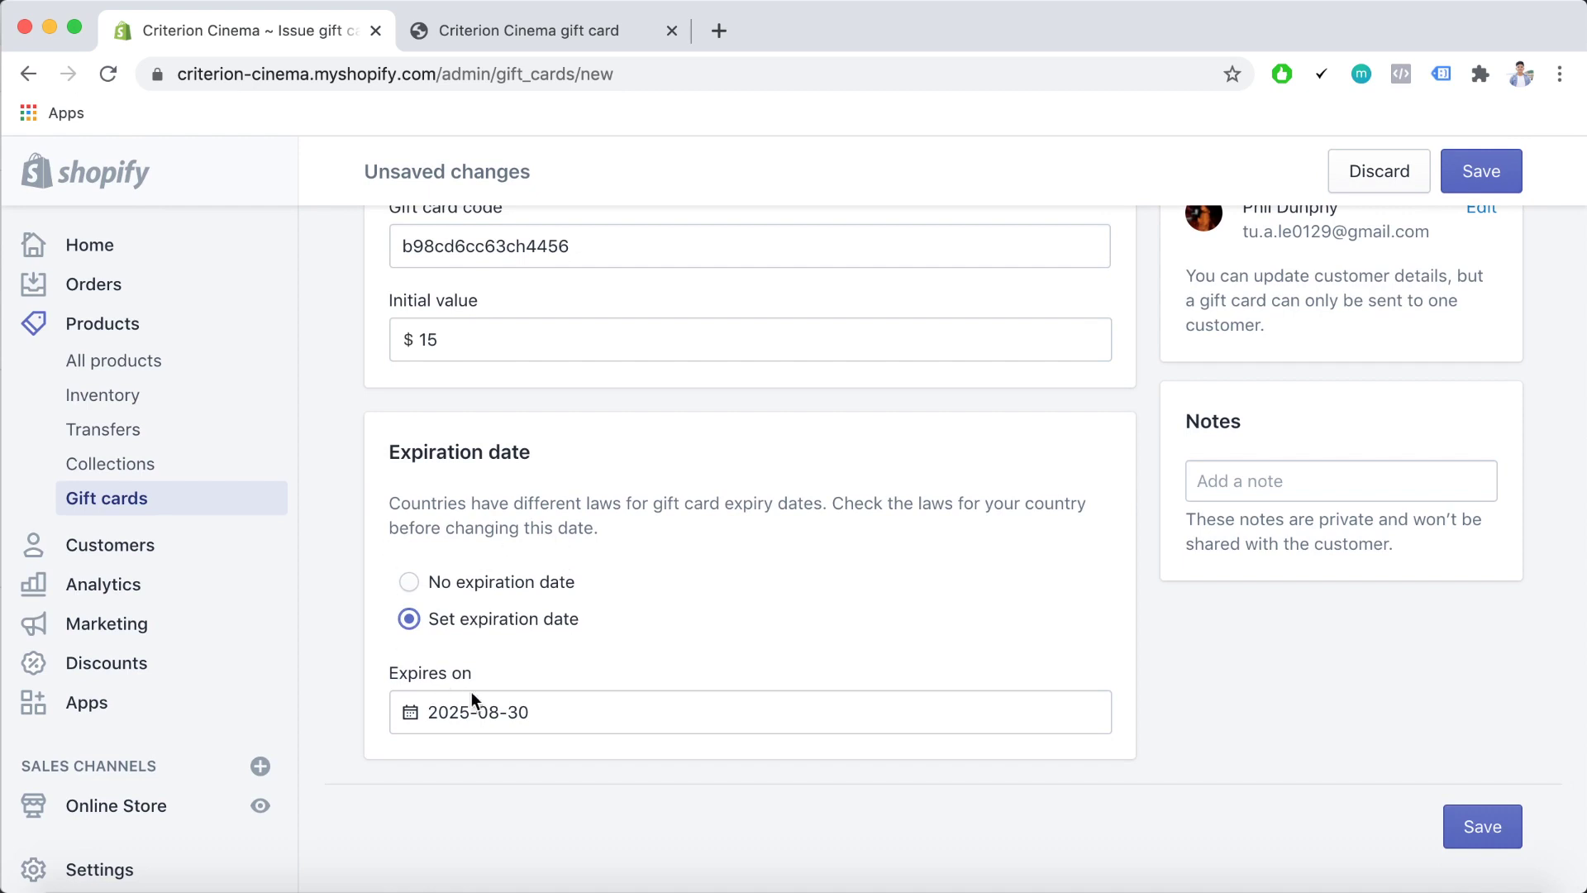
left_click(439, 582)
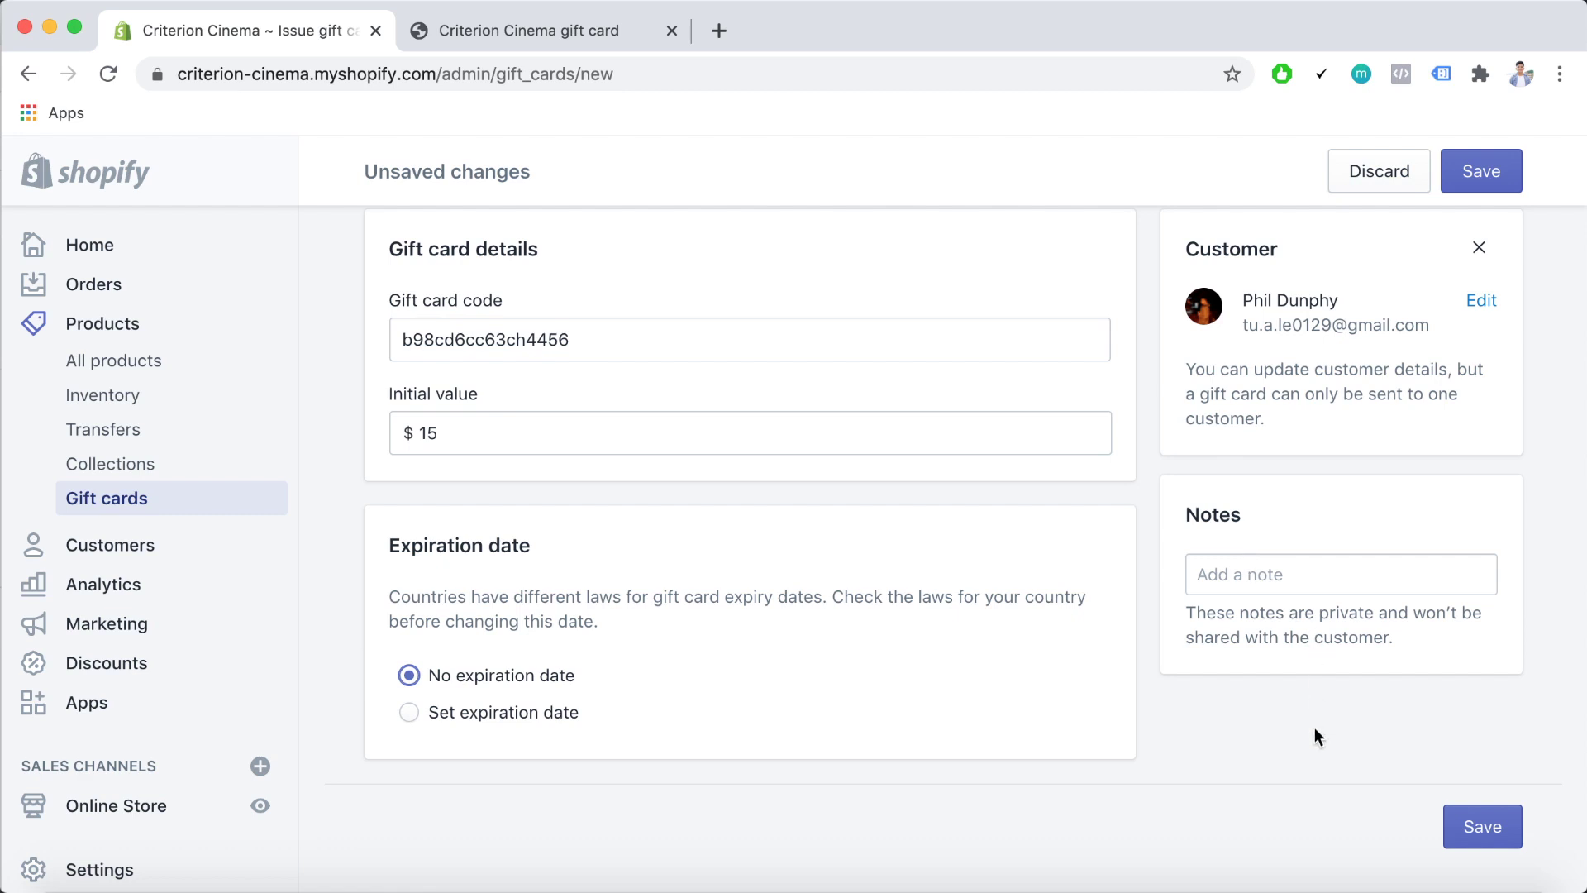
Step: Save the $15 gift card and return to the gift cards list, now three cards
left_click(1459, 826)
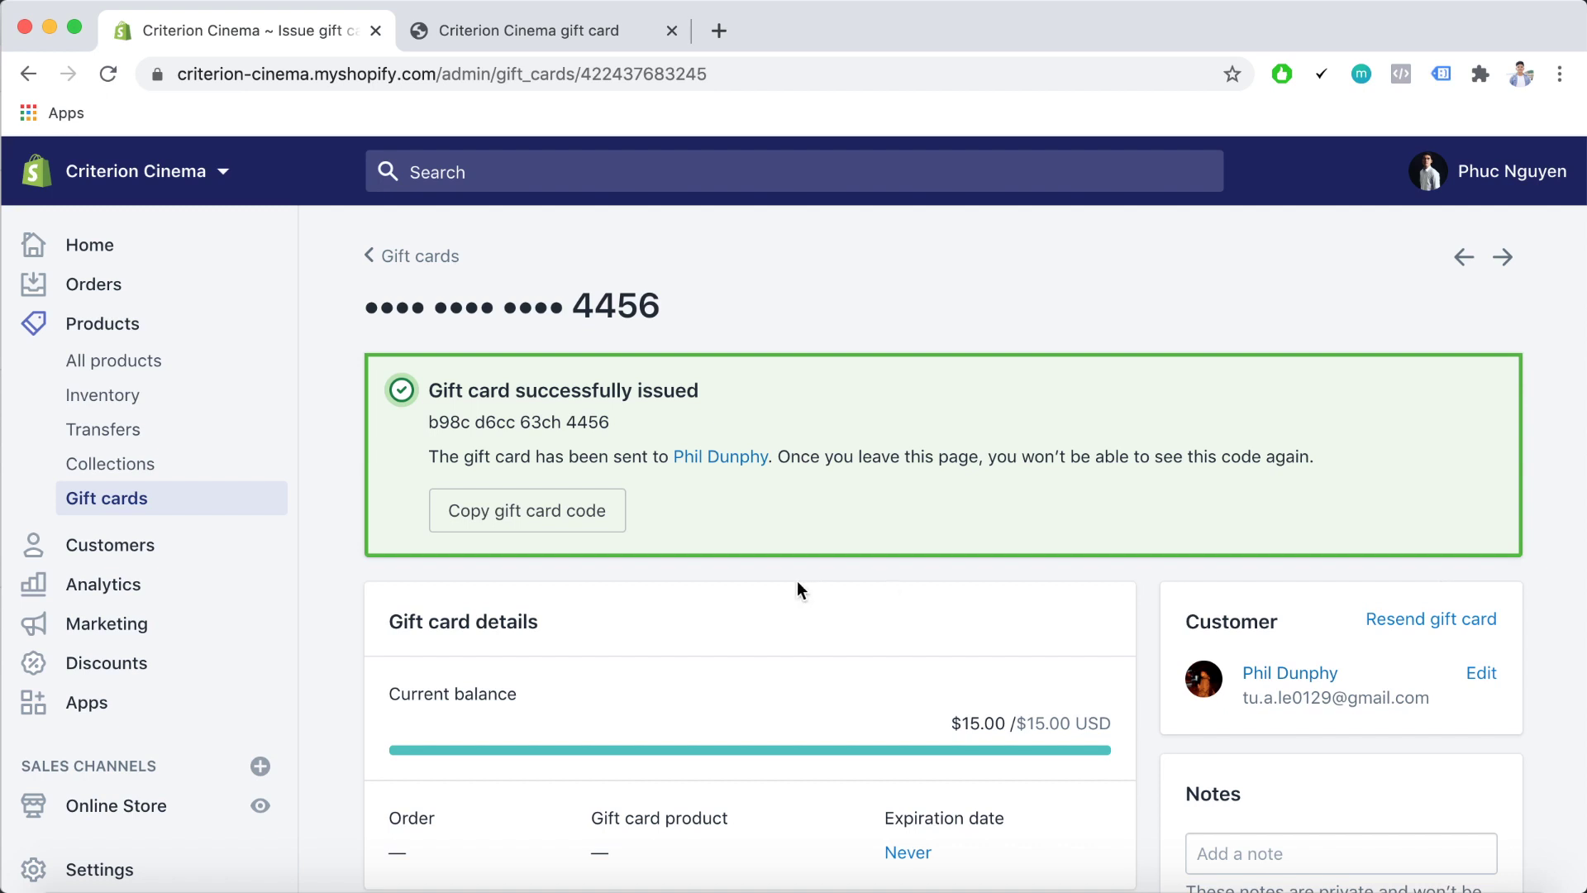
left_click(196, 516)
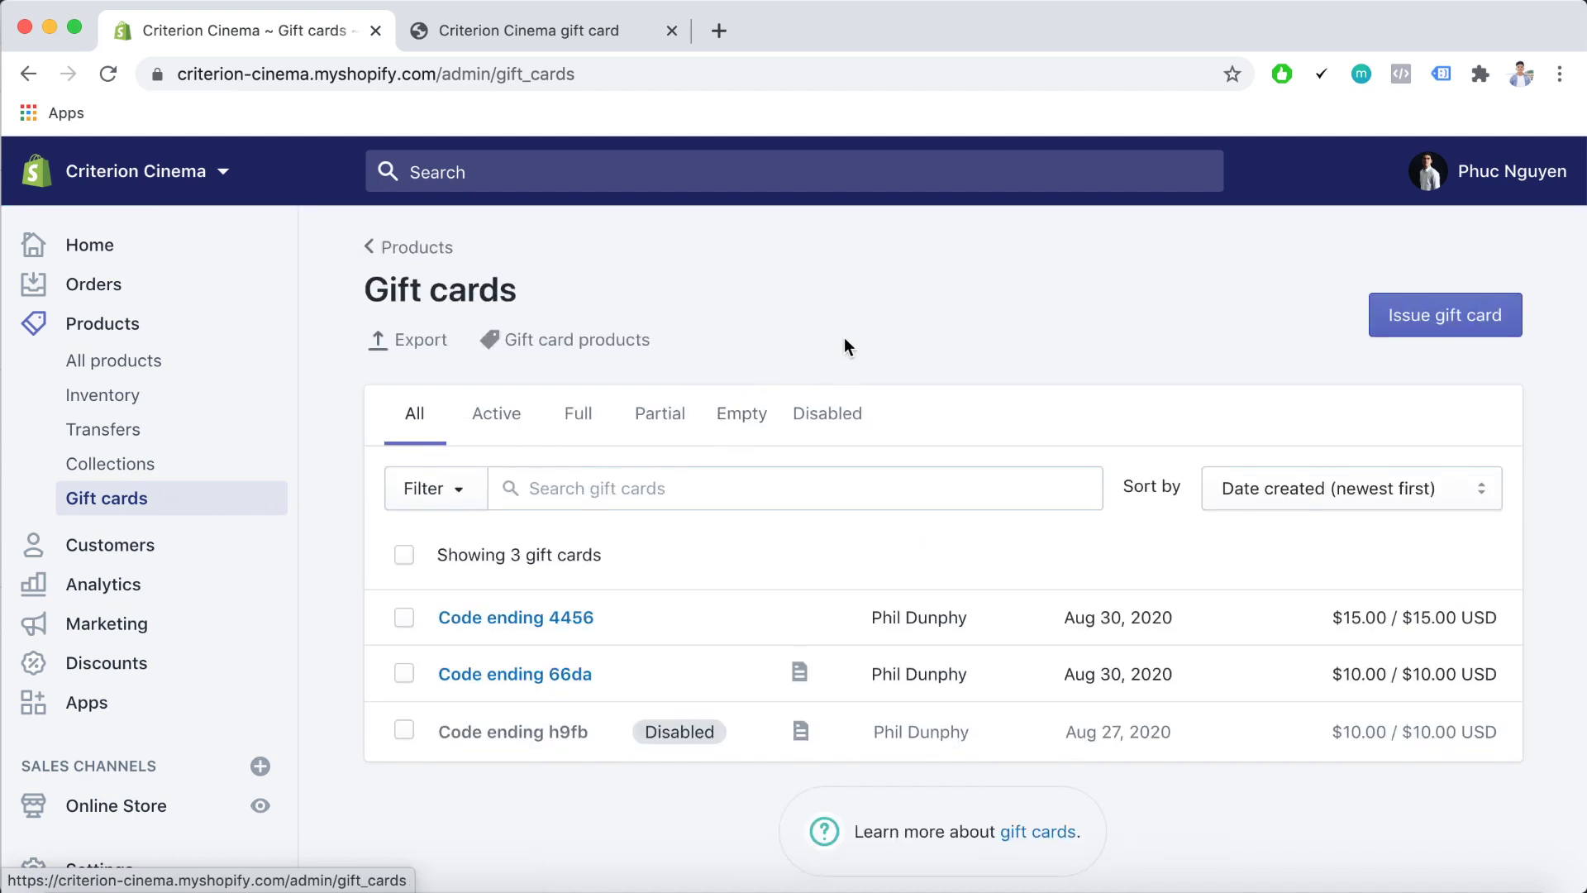
scroll(845, 337, "down", 2)
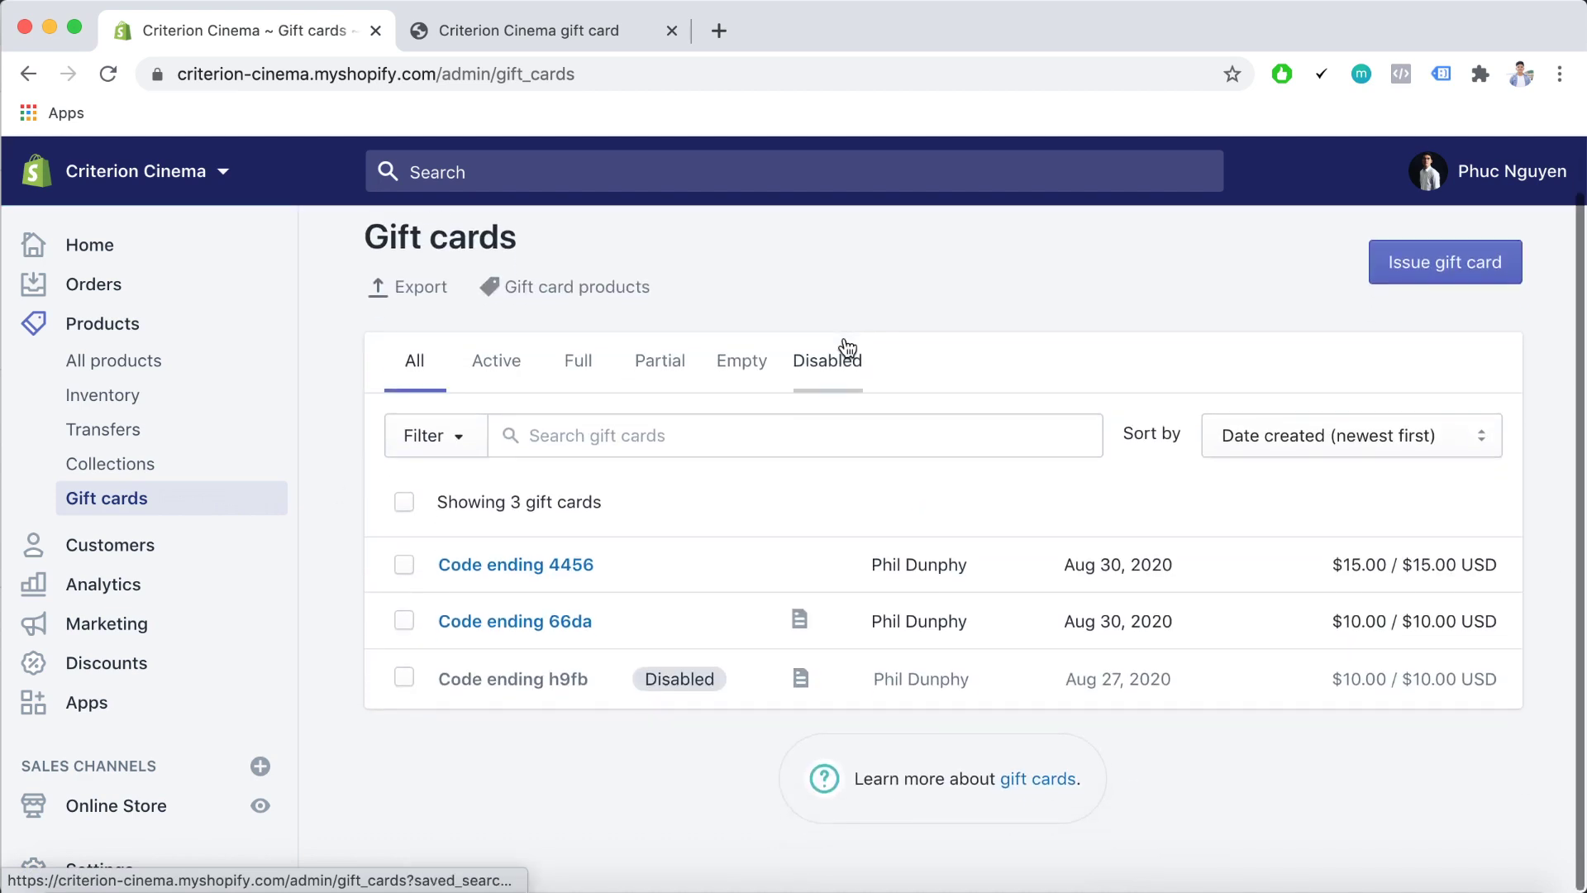
Step: Review the gift card ending 4456: $15 balance, customer, and sent-email history
left_click(539, 569)
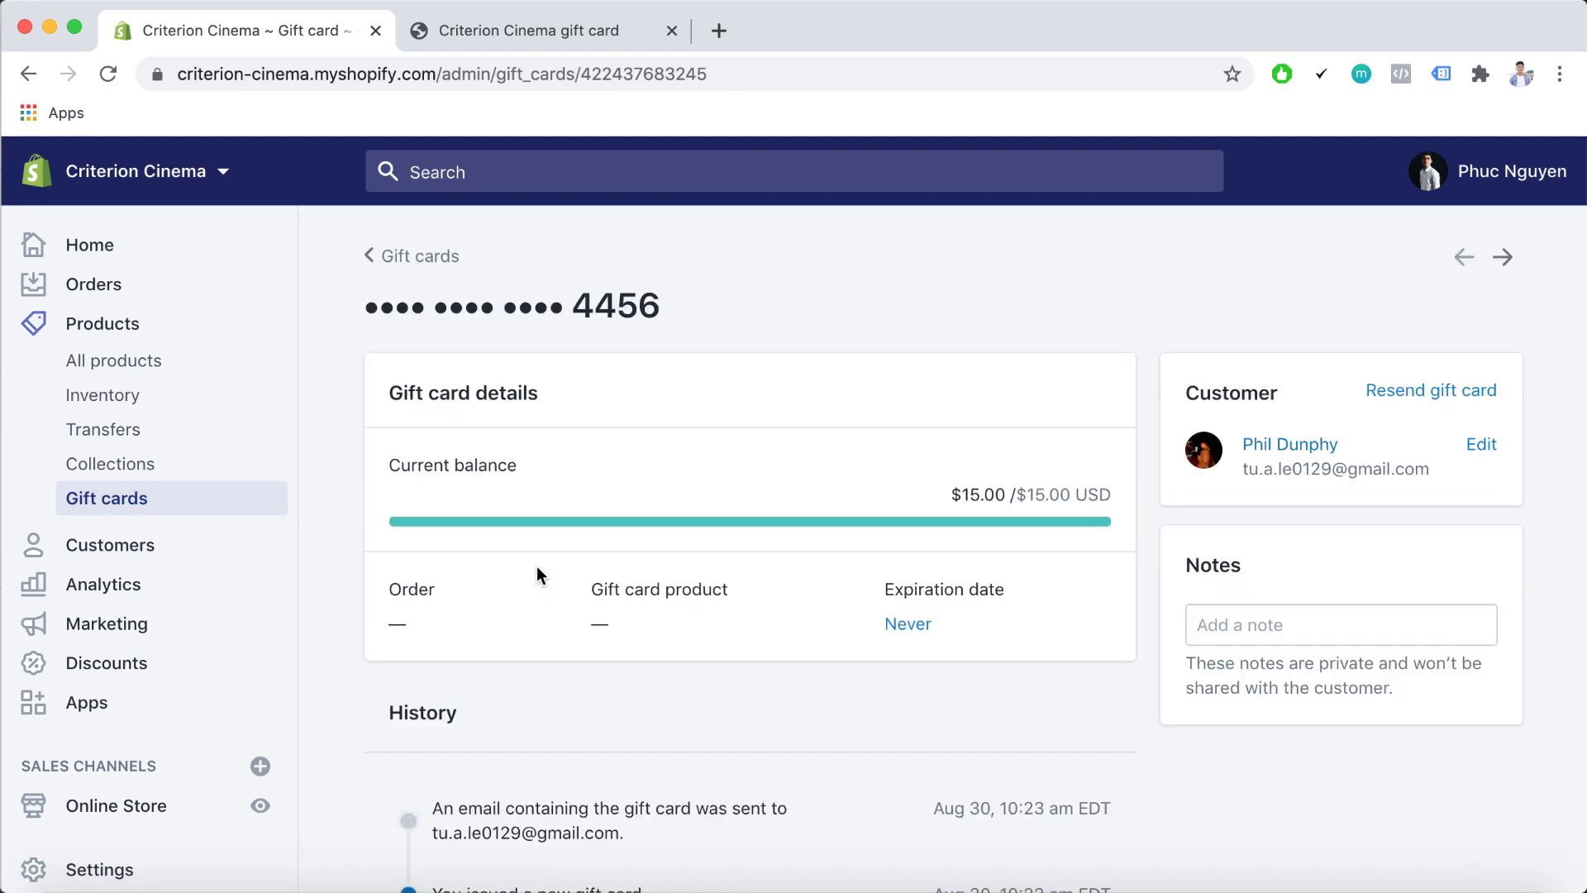
scroll(886, 787, "down", 2)
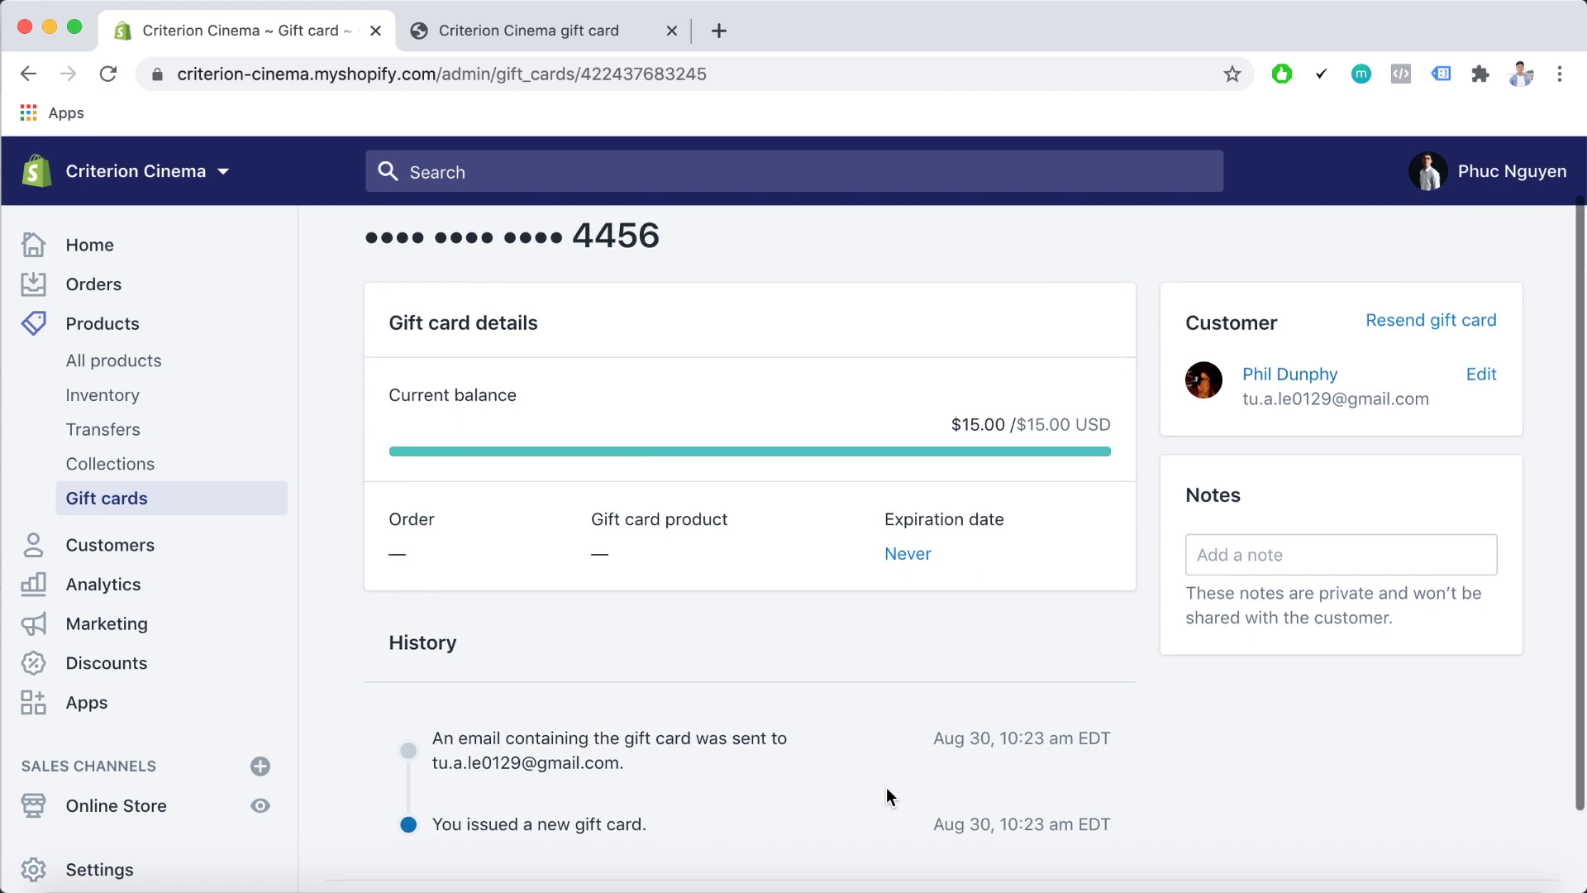
scroll(886, 787, "down", 2)
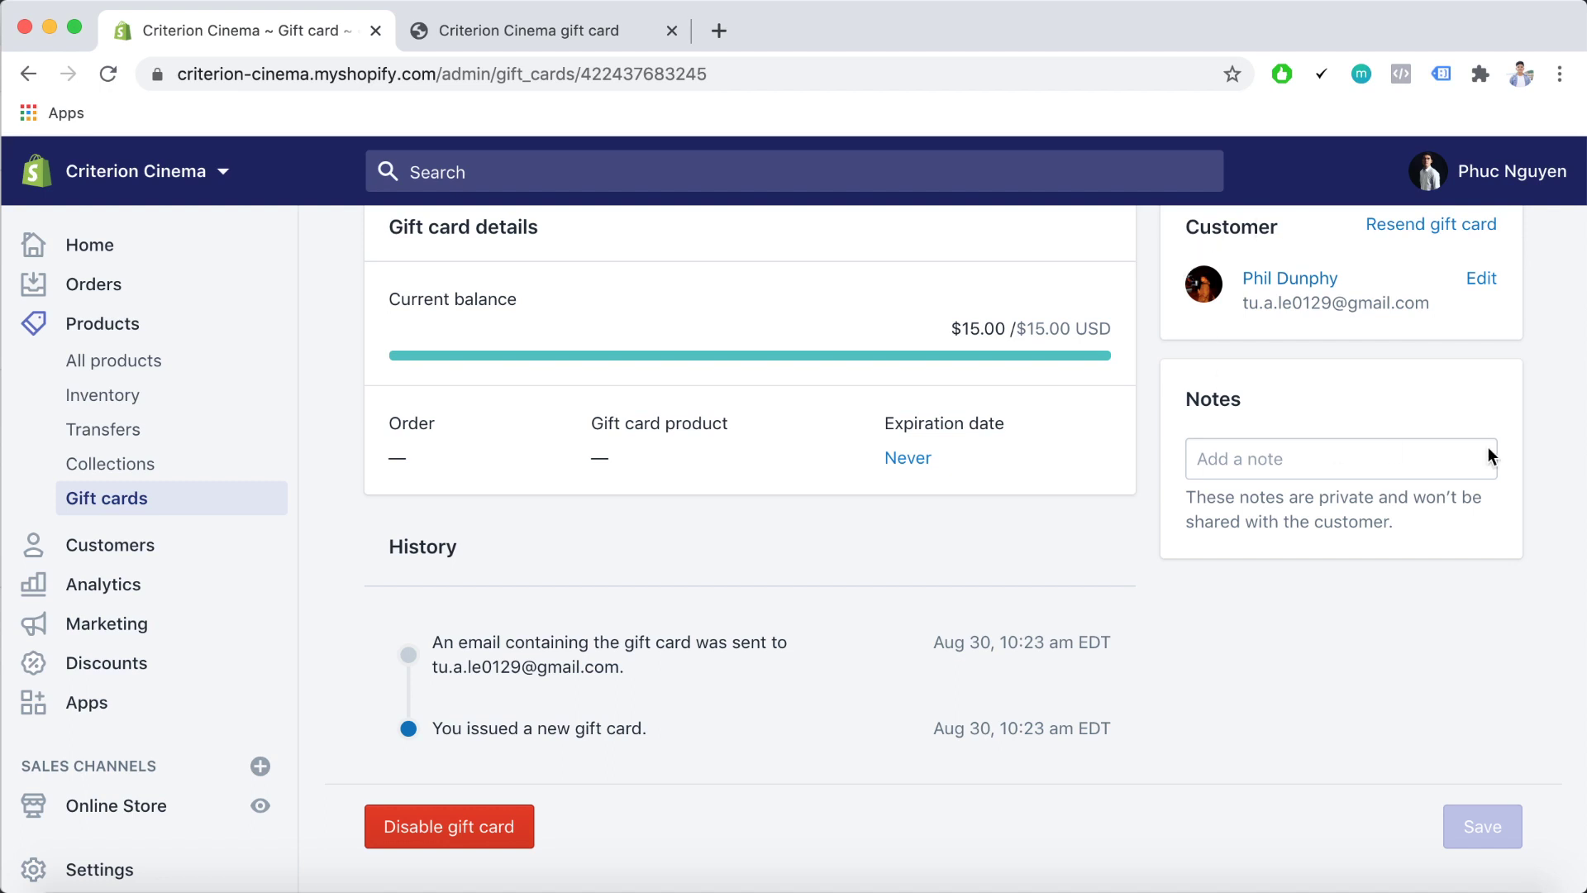
scroll(1489, 451, "up", 3)
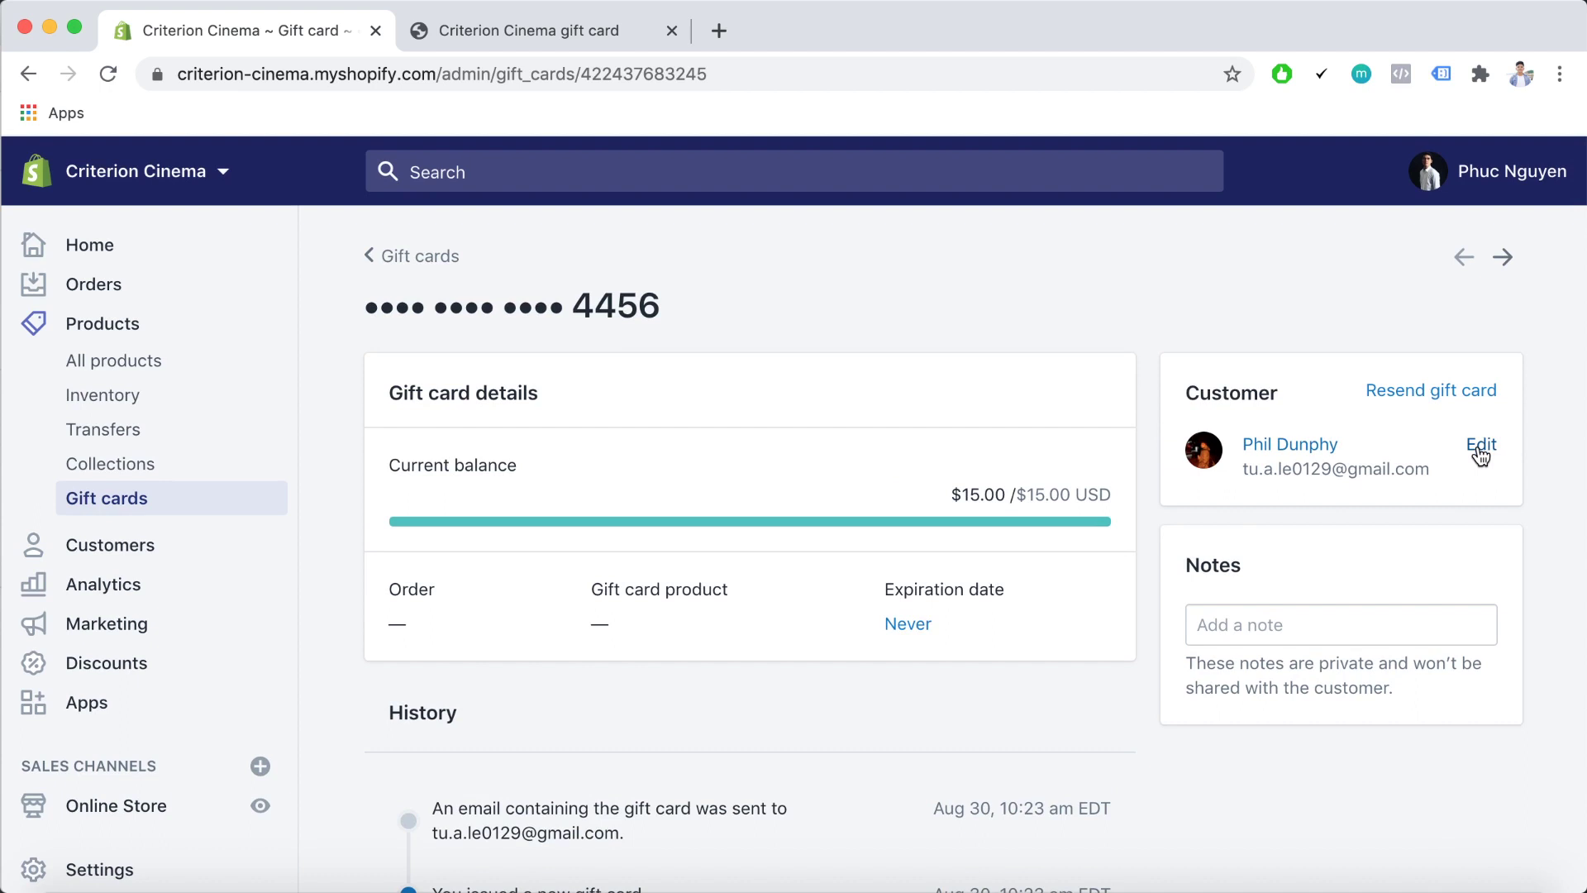
left_click(1481, 446)
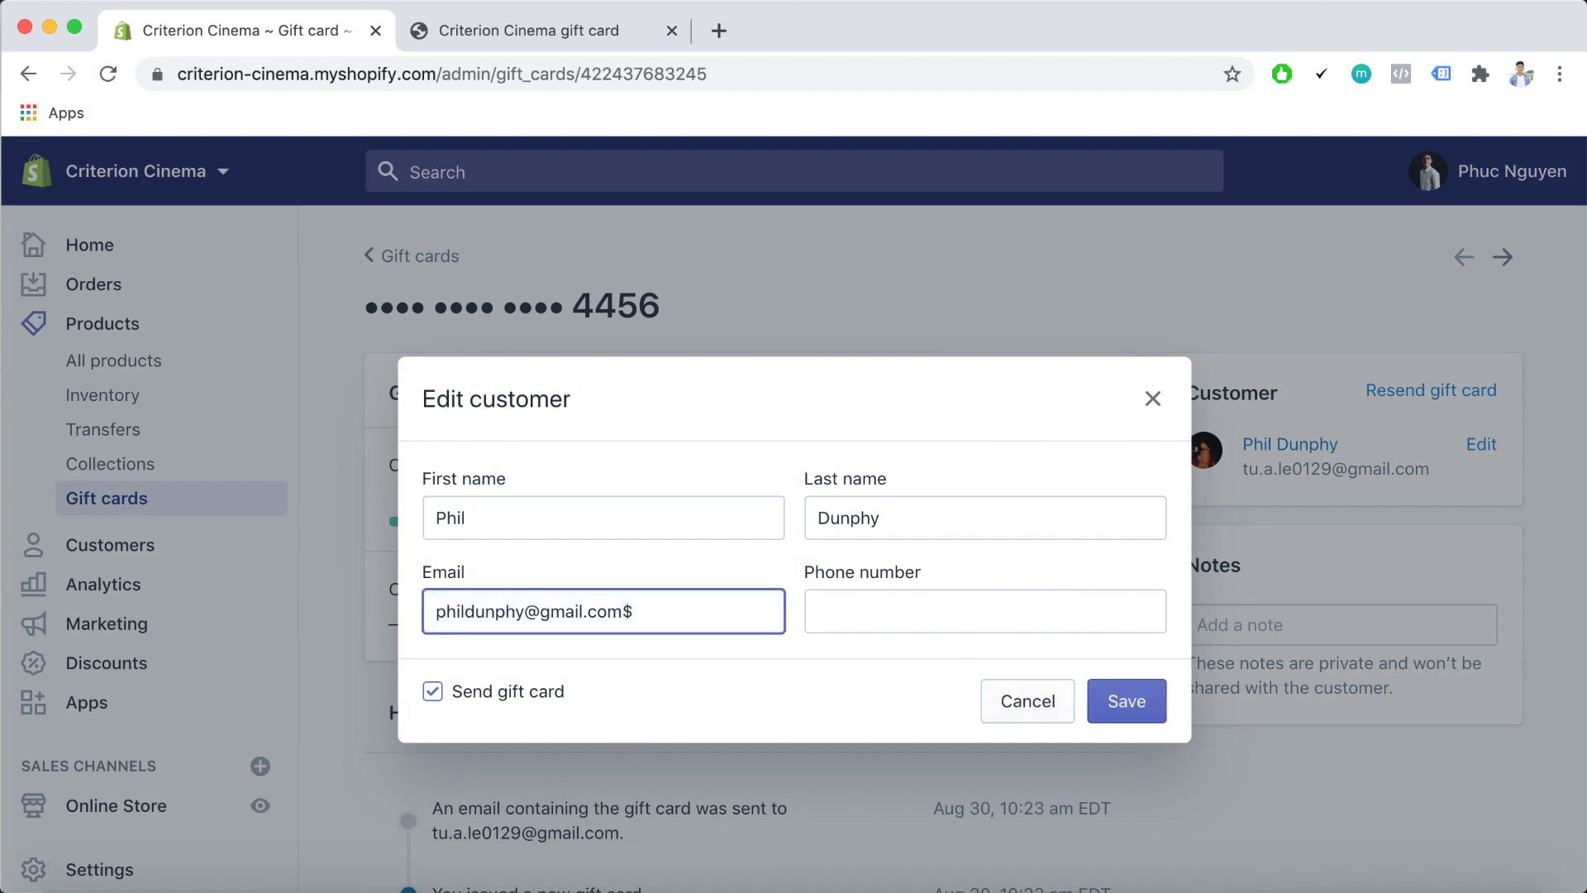
key("BackSpace")
left_click(1146, 716)
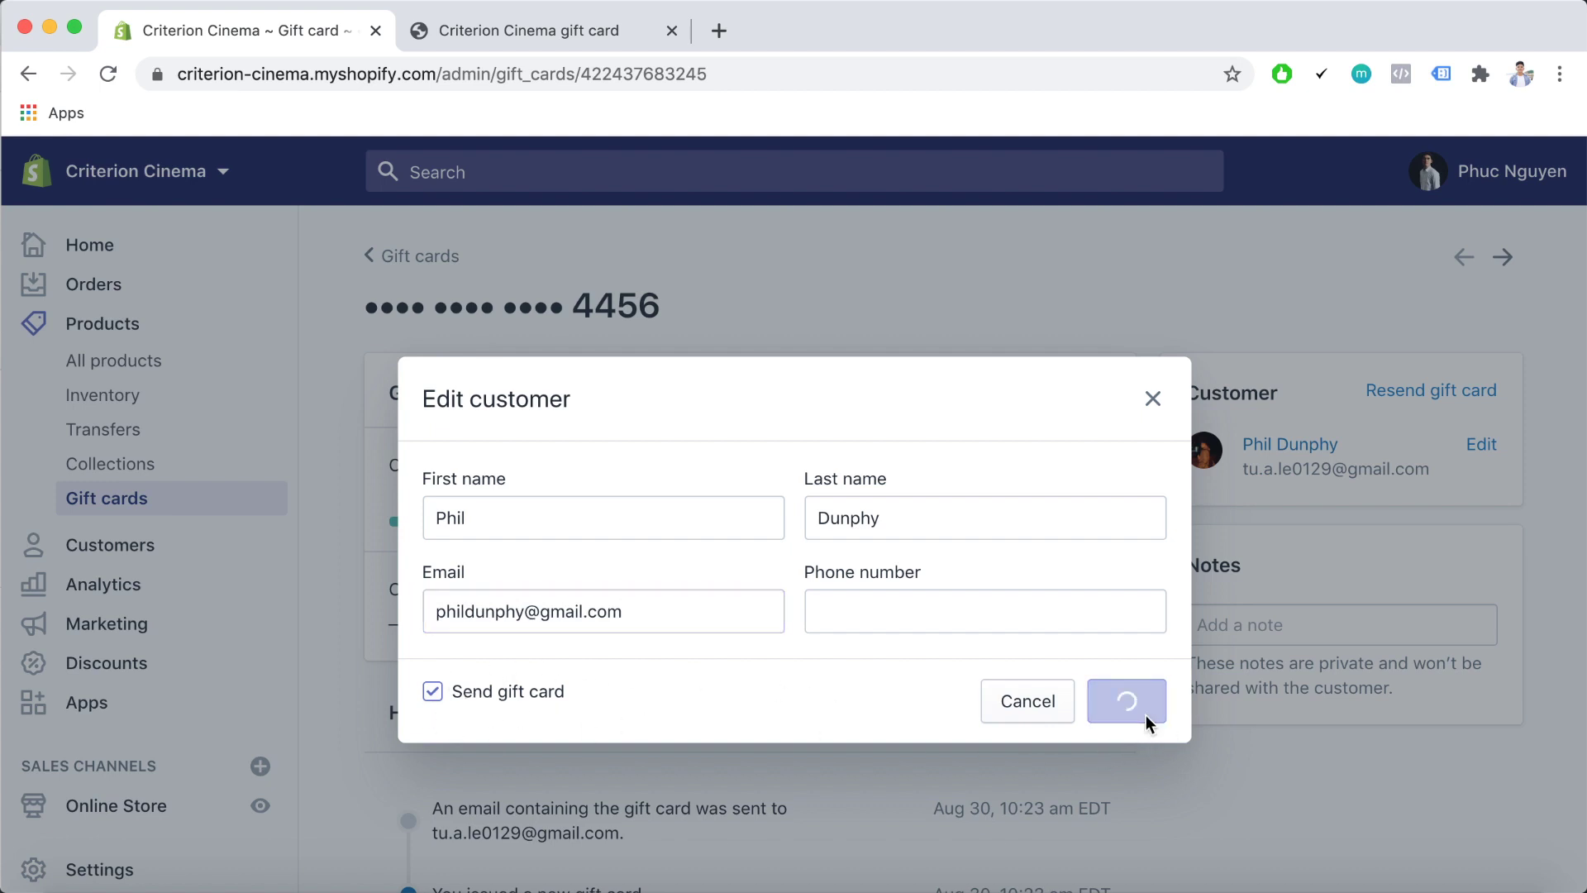